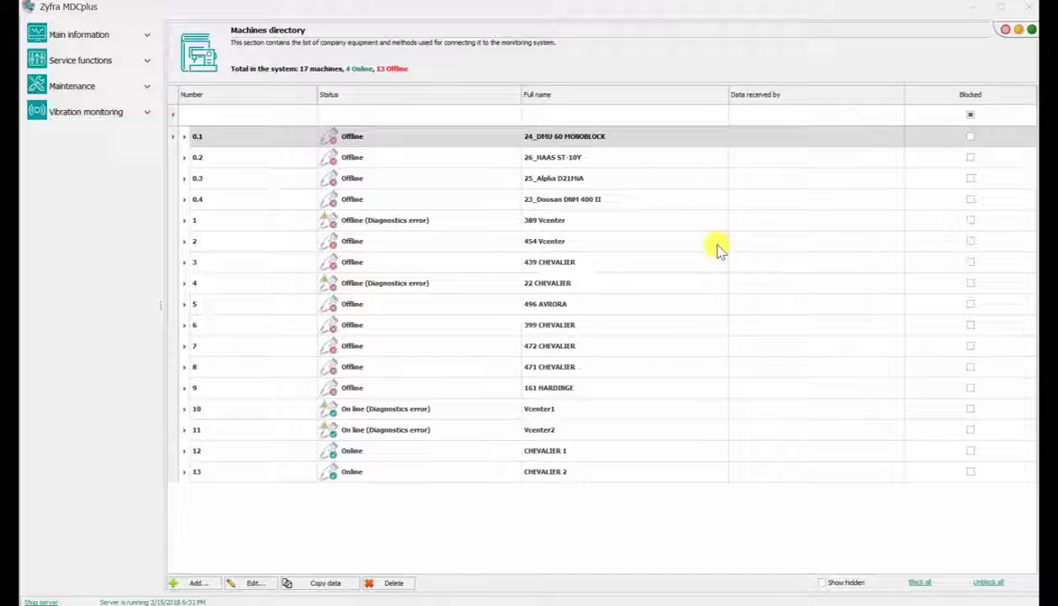
Review the 24_DMU 60 MONOBLOCK machine's CNC code settings and close them without saving
click(657, 146)
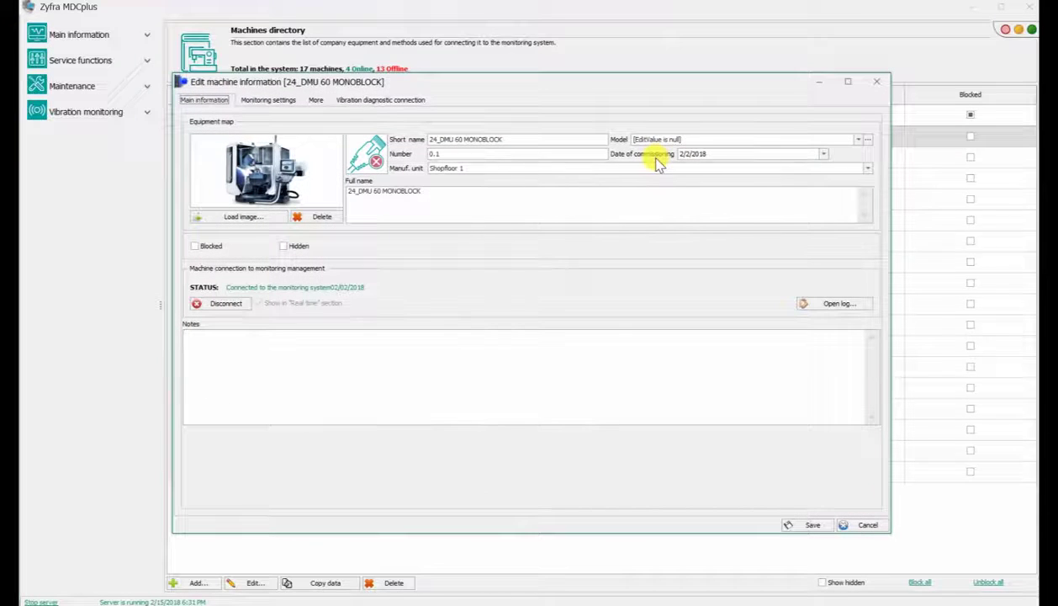
click(286, 102)
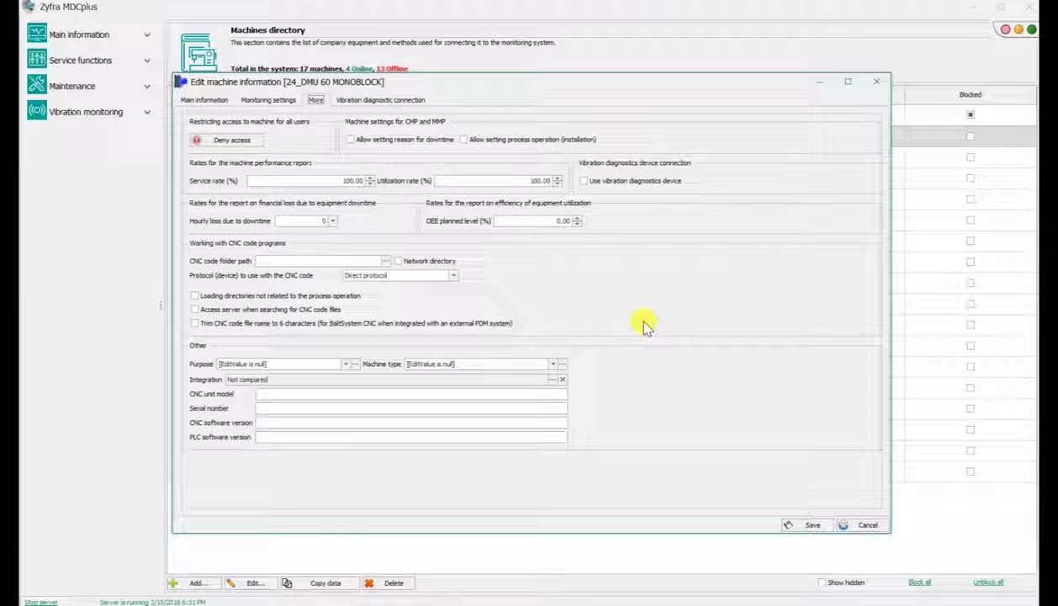
click(860, 525)
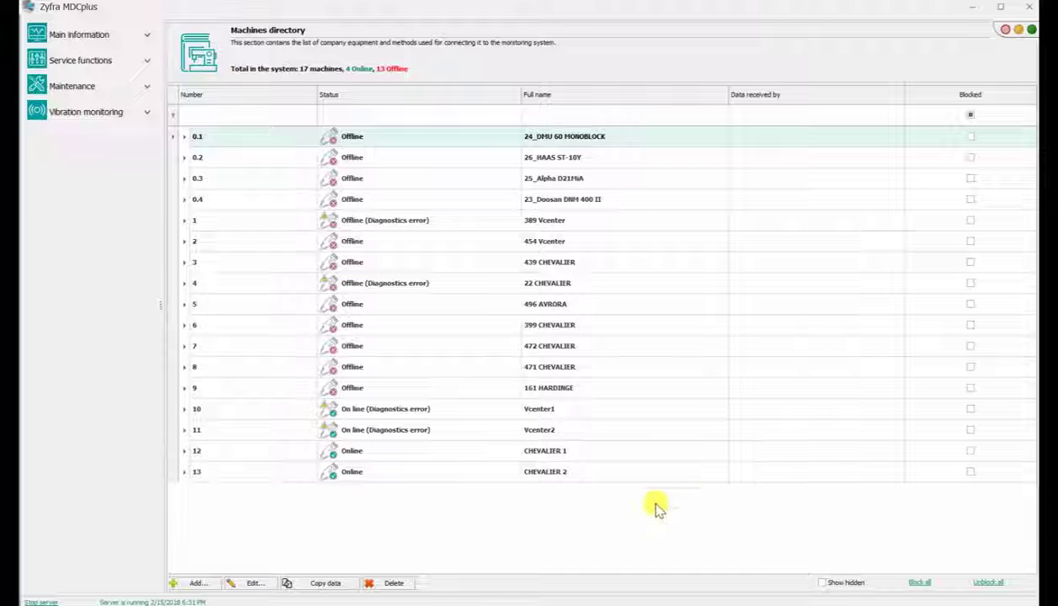
Show the Files list for folder C:\Industry\UP\161 with Productional logs collapsed
click(476, 539)
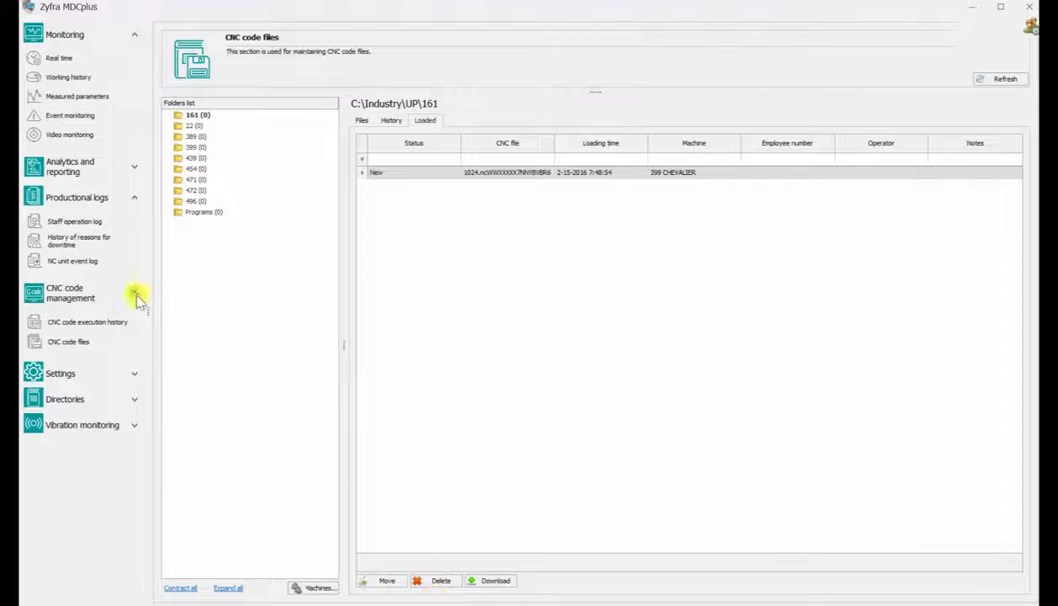
click(134, 198)
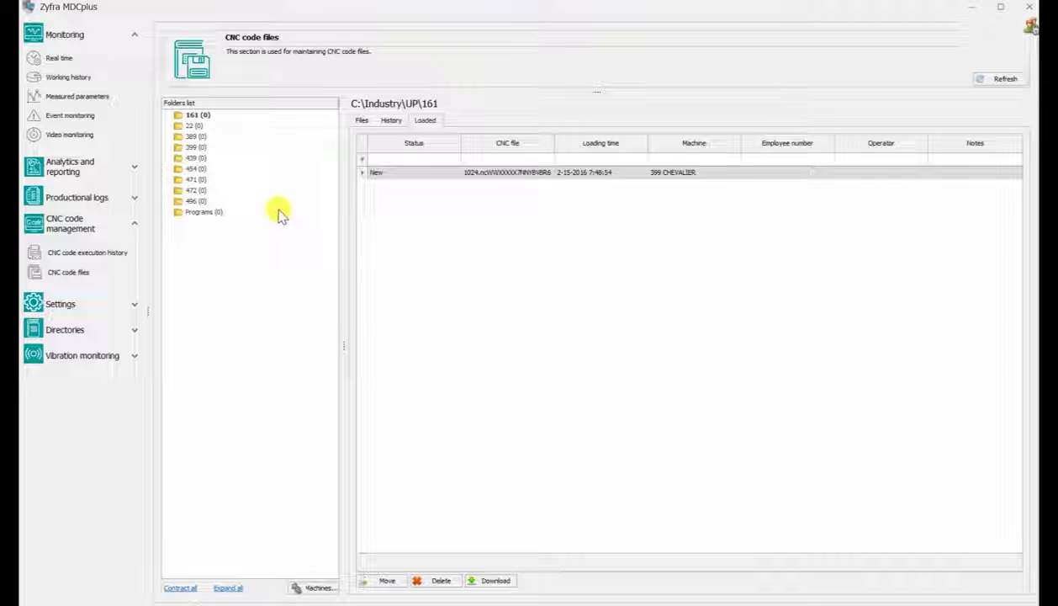
click(360, 121)
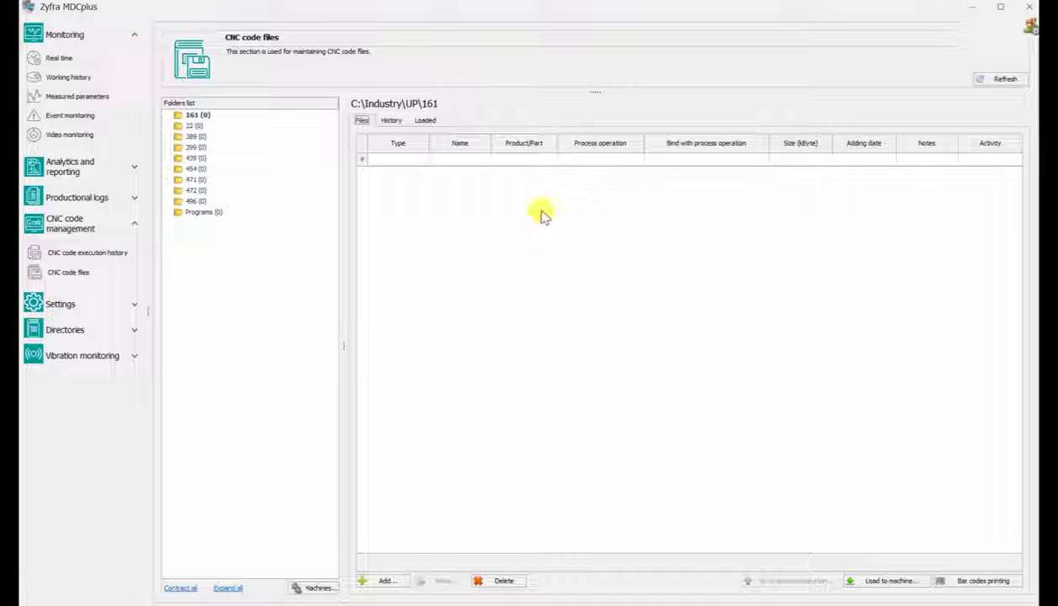
Review folder 161's date-sorted change history and loaded files, then show the 2-2-2018 CNC code execution history
click(391, 120)
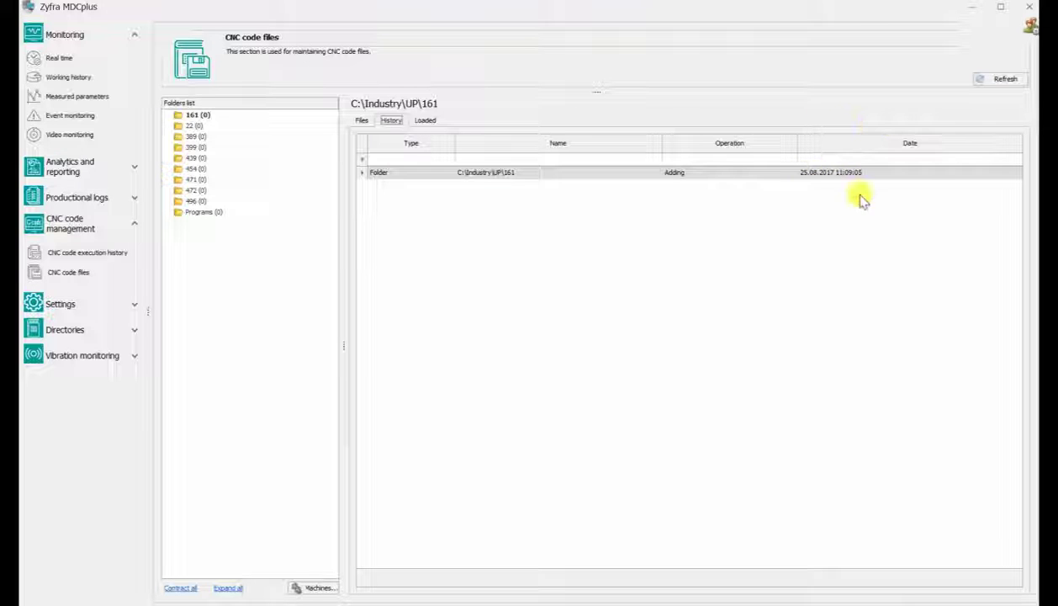
click(822, 145)
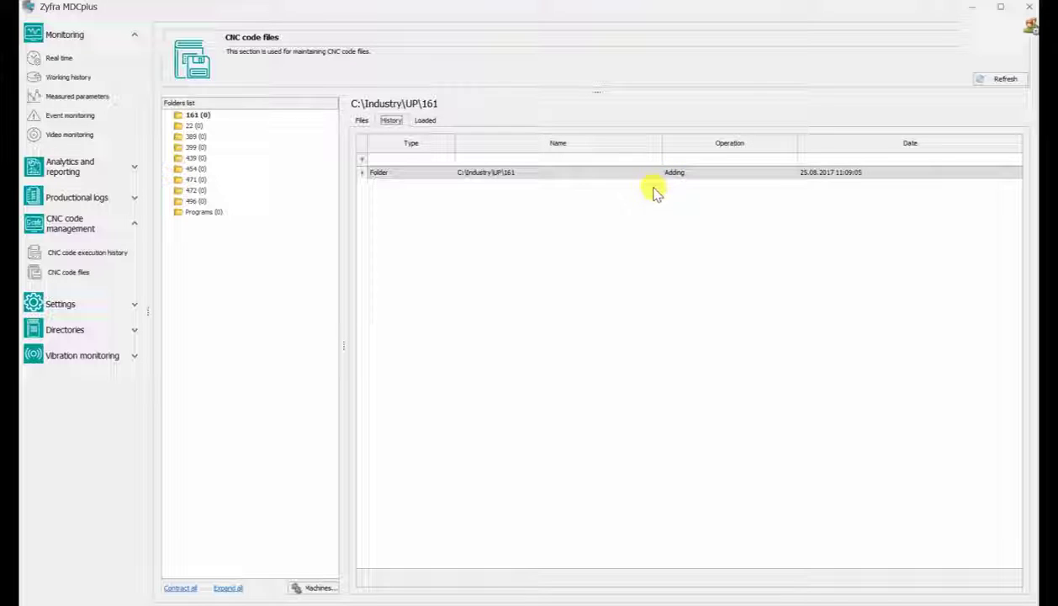
click(429, 120)
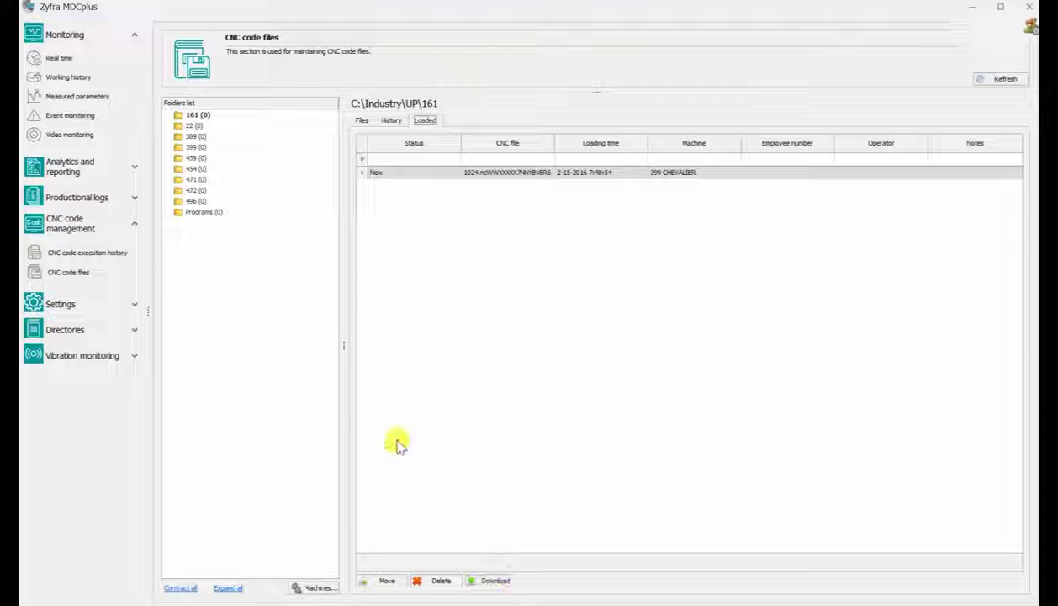
click(91, 254)
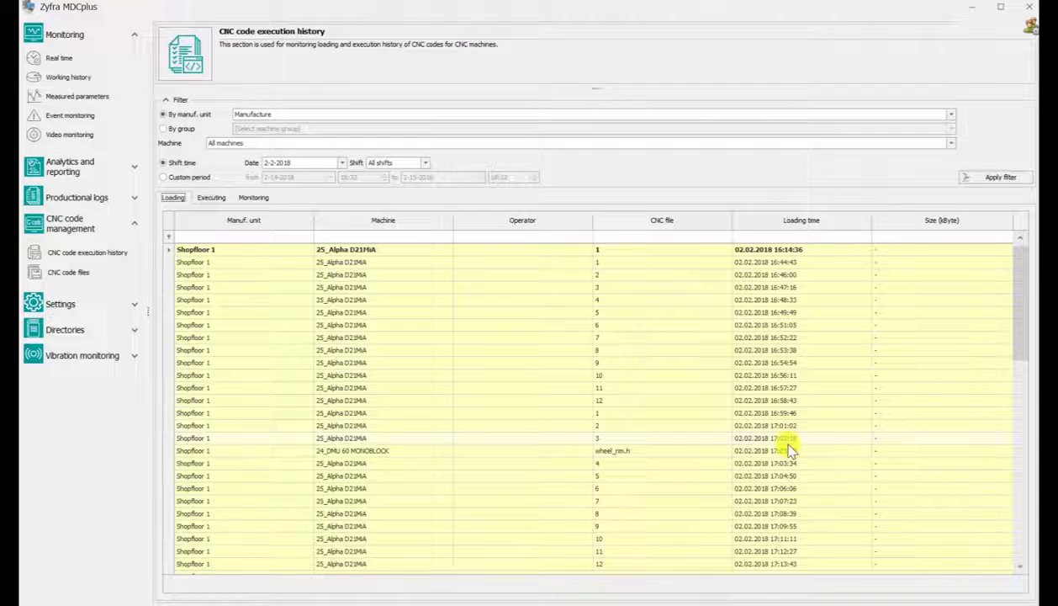
Scroll the Loading records, then show Executing records with start/end times, durations and completion status
scroll(596, 286, down, 5)
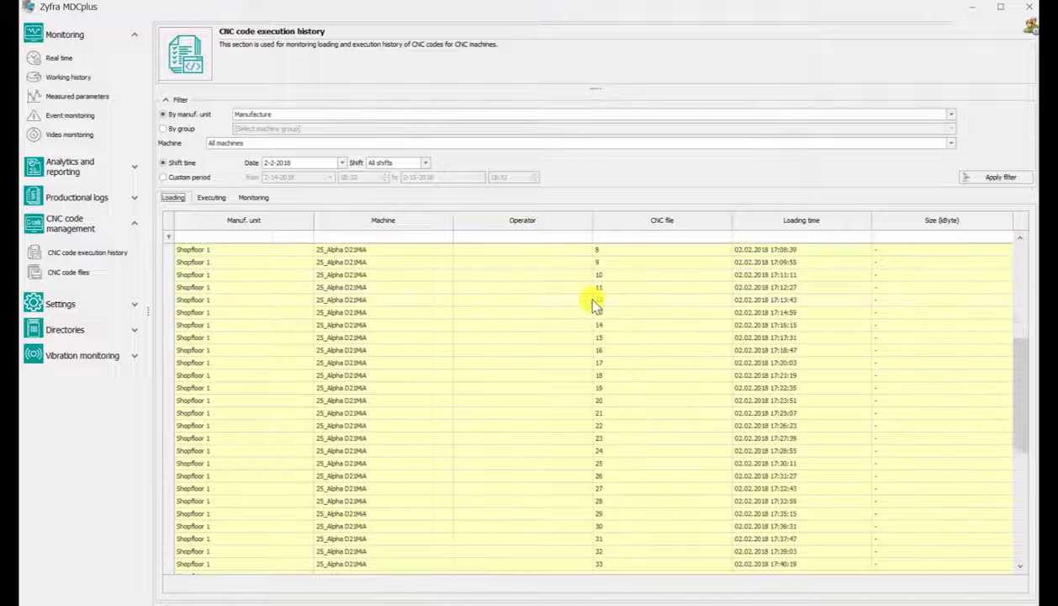
scroll(594, 301, down, 5)
scroll(593, 309, down, 4)
scroll(593, 310, down, 1)
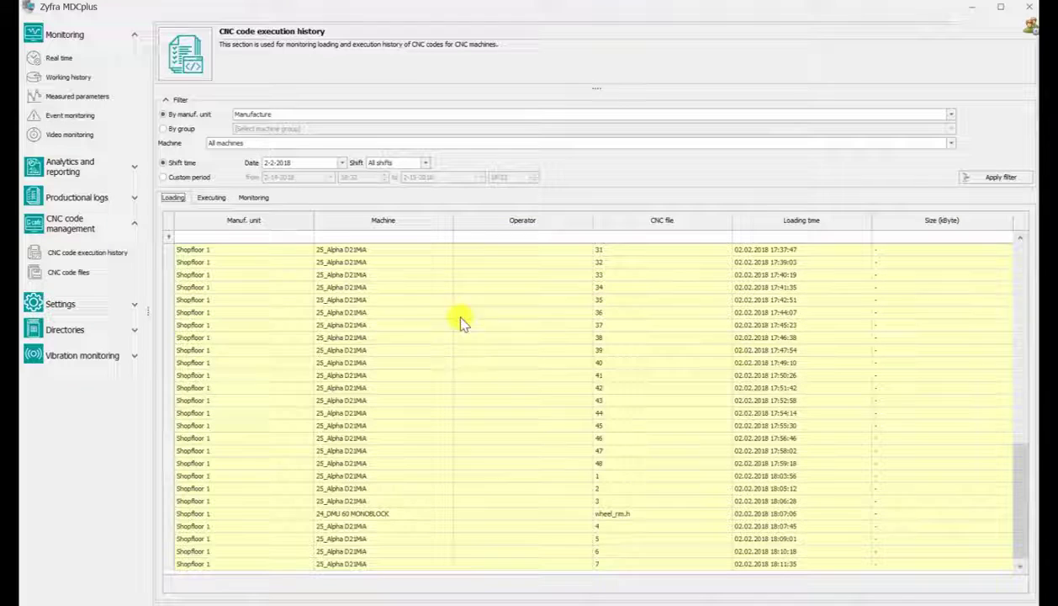
click(216, 203)
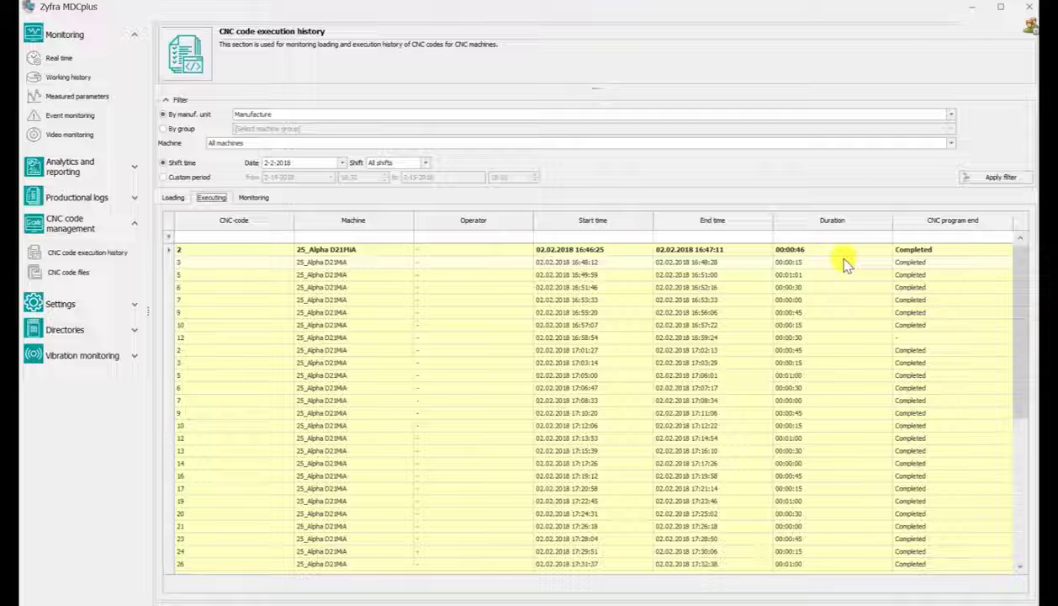
scroll(690, 290, down, 2)
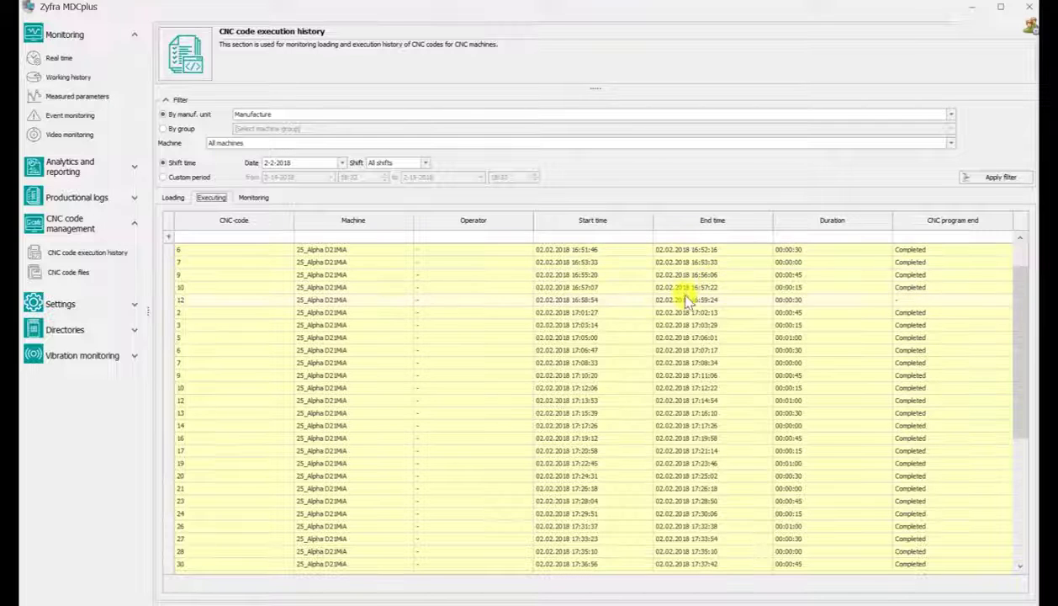
mouse_move(952, 220)
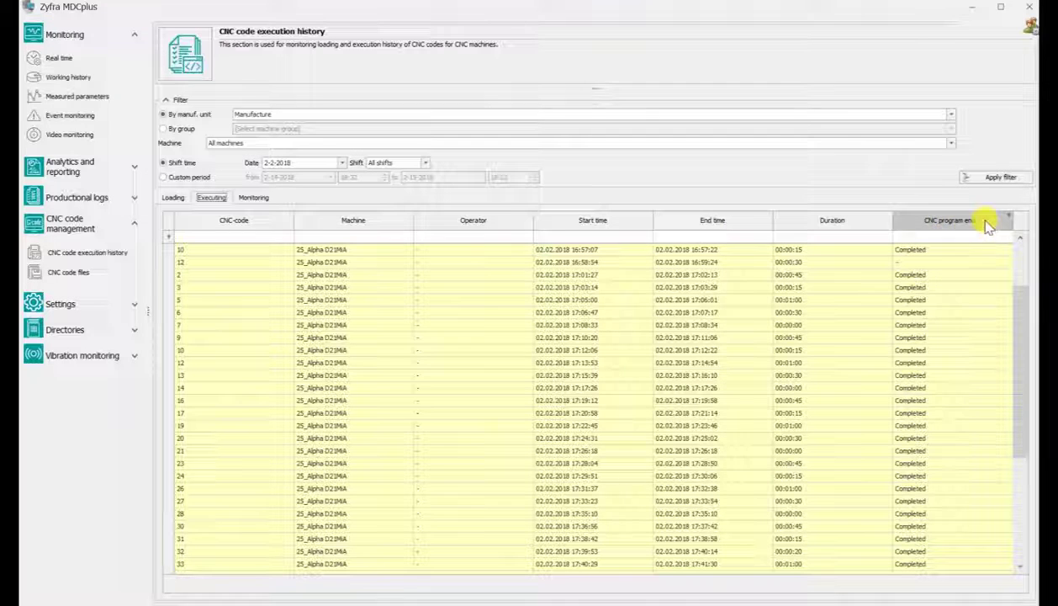
click(906, 375)
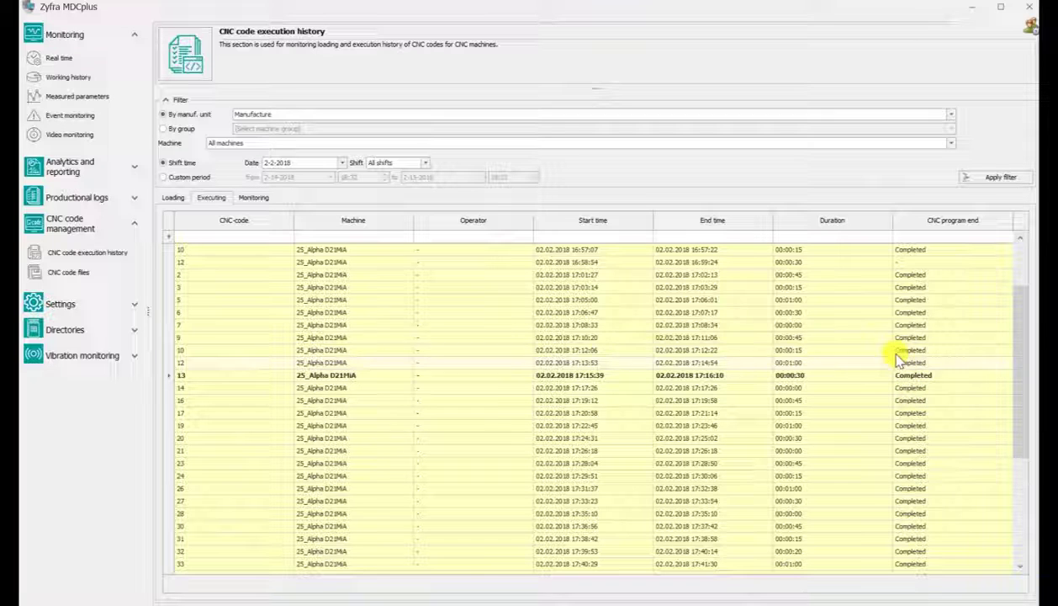
scroll(919, 305, up, 2)
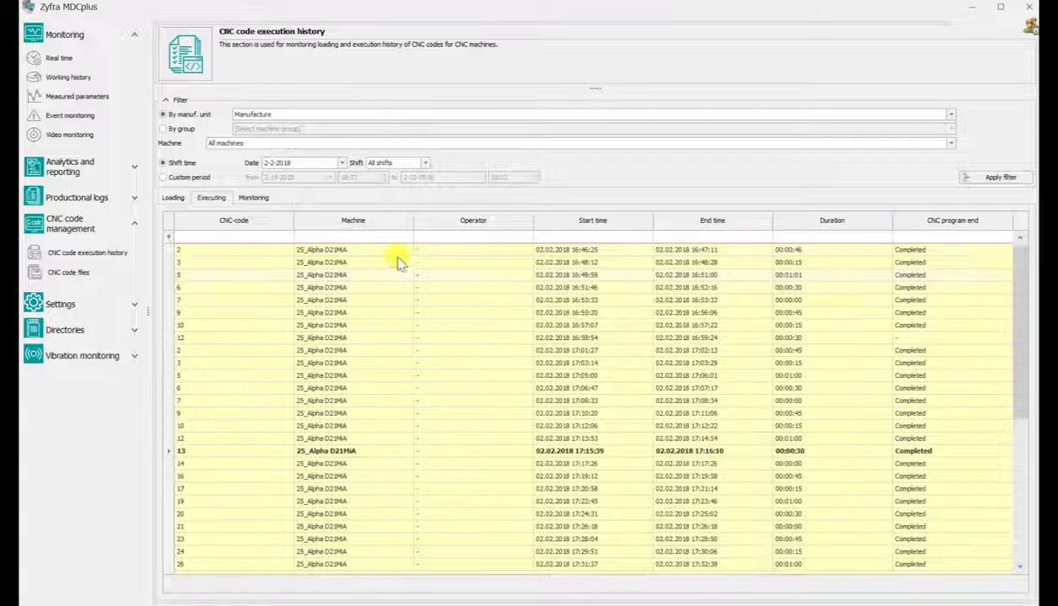
click(255, 200)
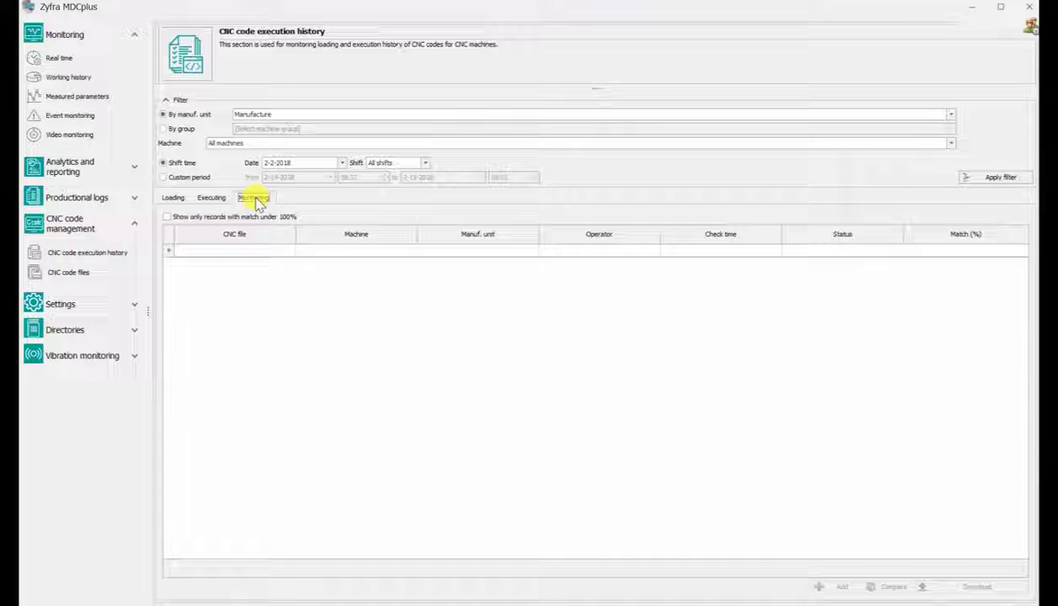
Switch the Monitoring filter to a custom period starting 8-1-2017
click(975, 182)
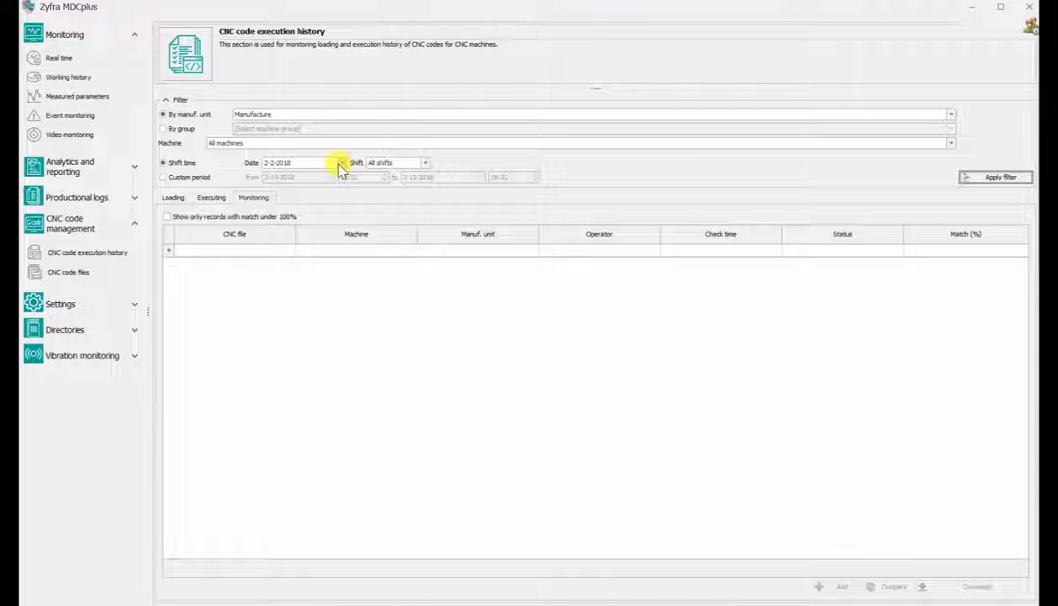
click(200, 178)
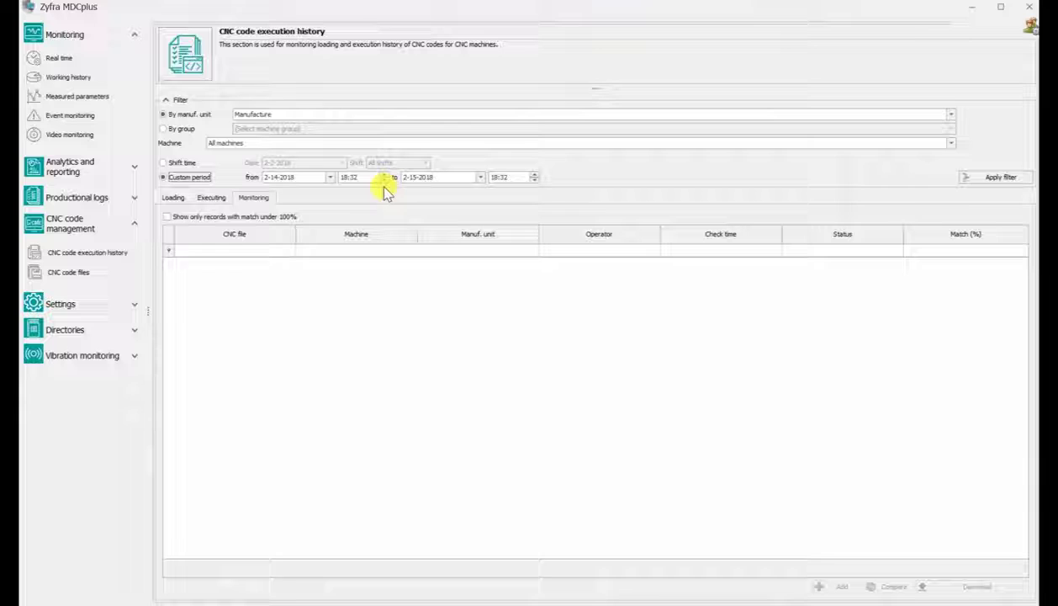
click(331, 177)
click(307, 209)
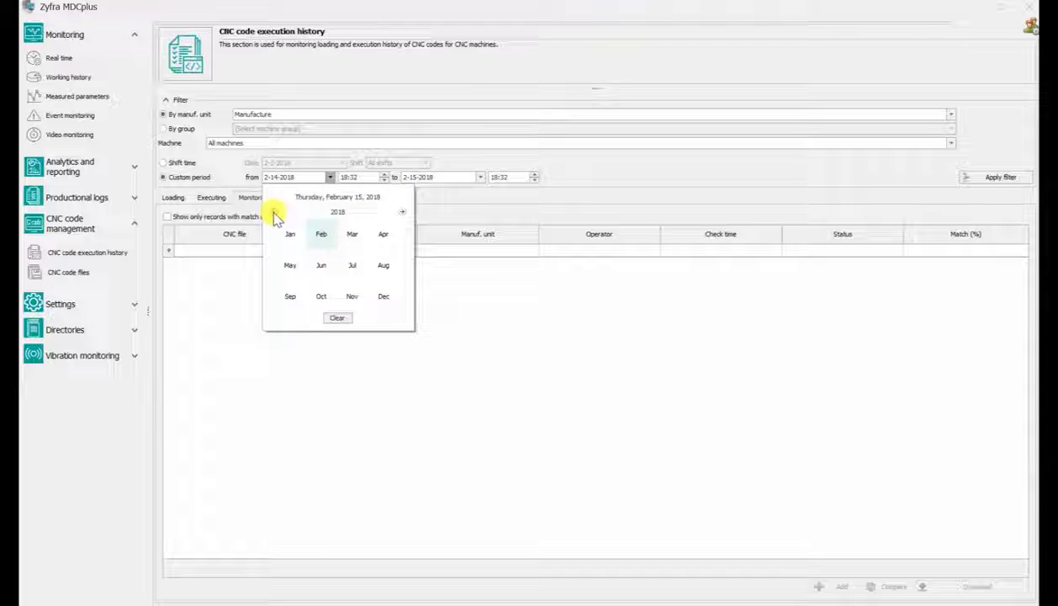
click(274, 212)
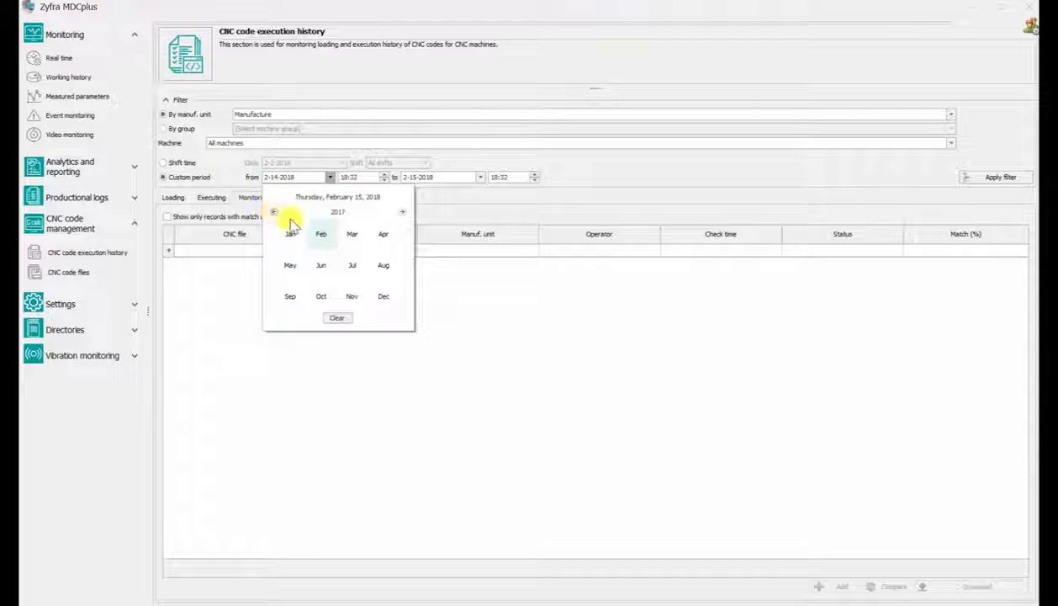
click(385, 267)
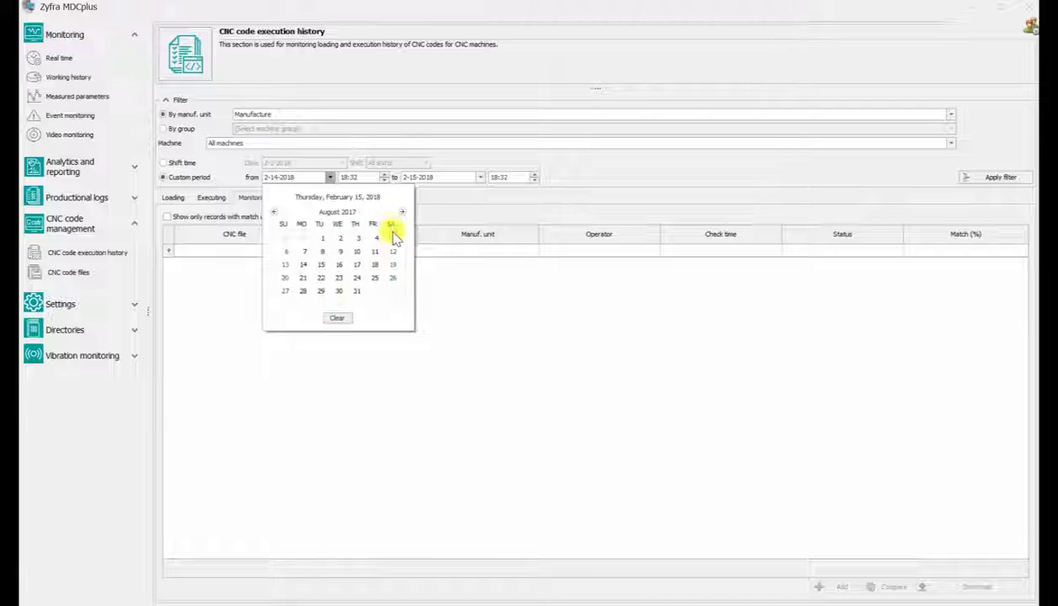
click(323, 238)
Set the custom period's end date to 9-1-2017
click(479, 178)
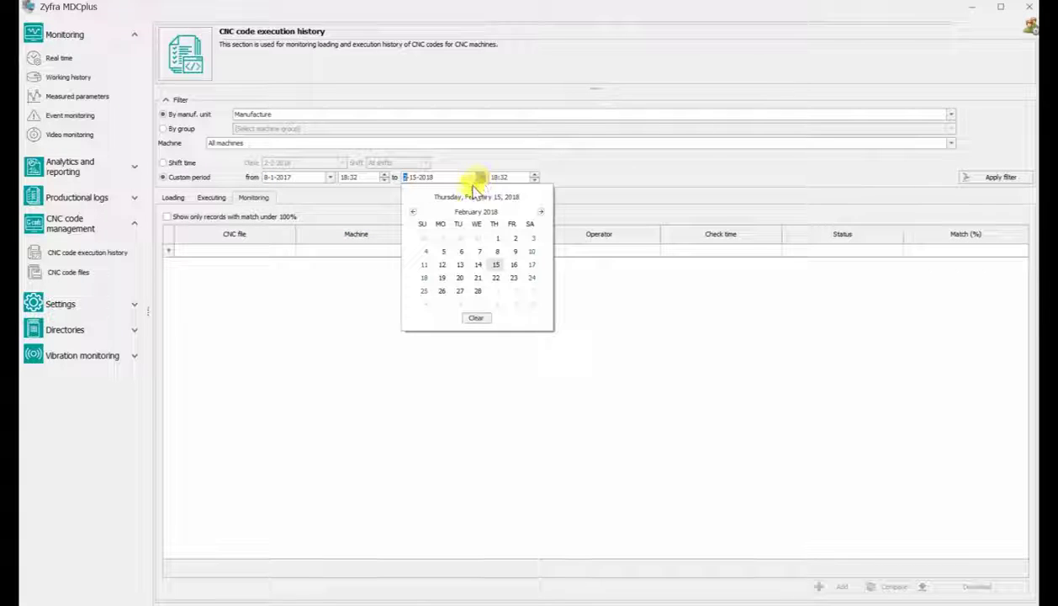
click(413, 211)
click(476, 211)
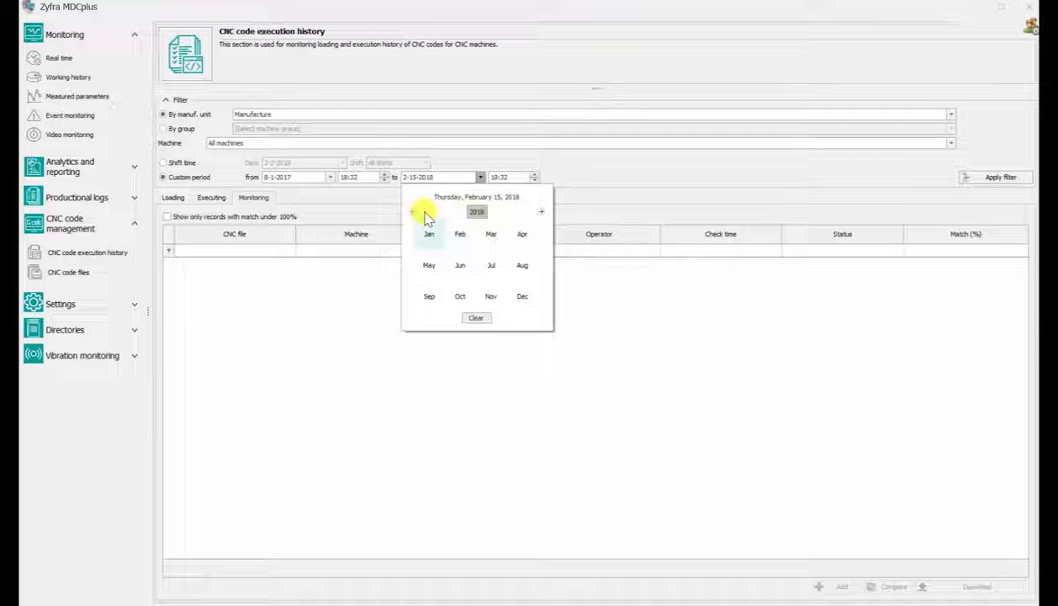
click(413, 211)
click(427, 296)
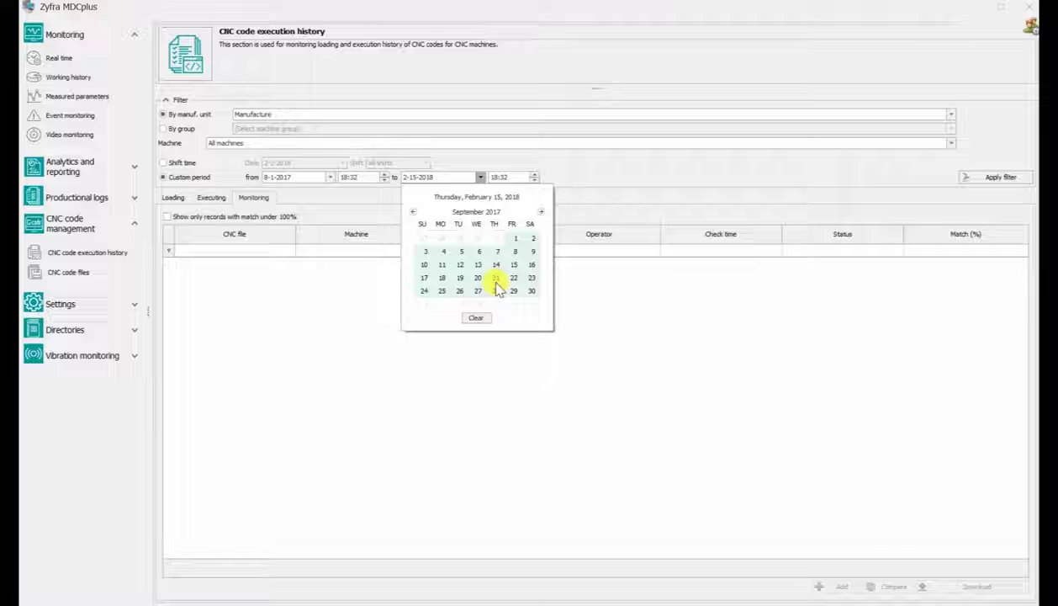
click(516, 238)
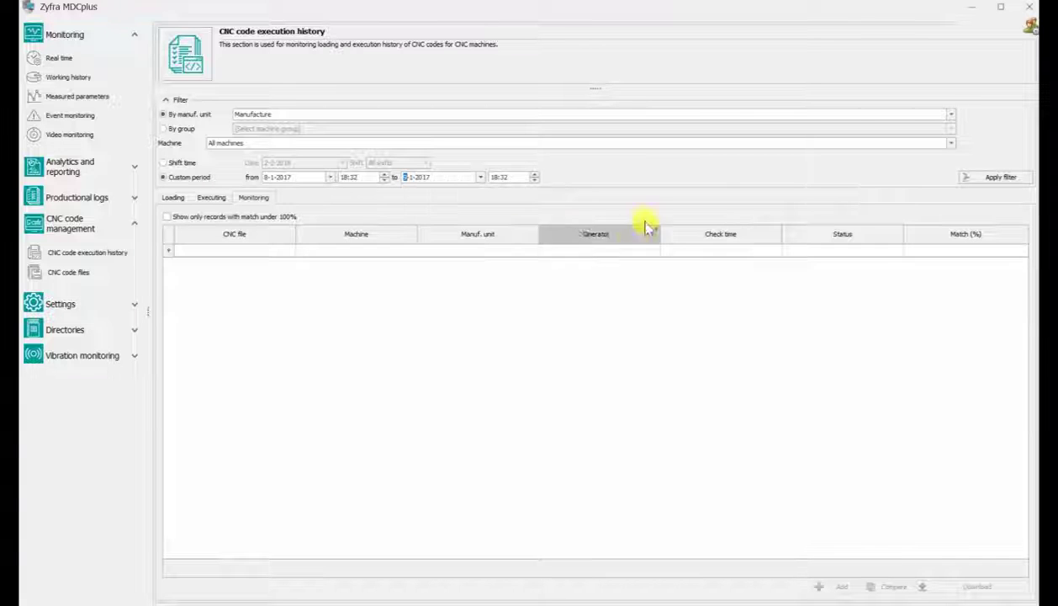
Apply the 8-1-2017 to 9-1-2017 filter and scroll through the August 2017 checks
click(993, 184)
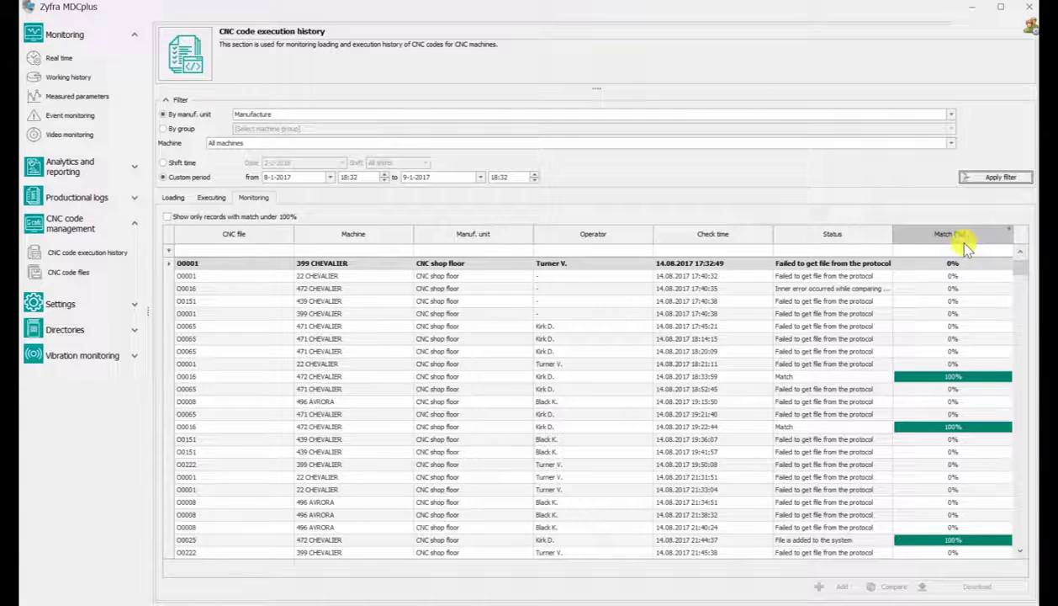
scroll(926, 336, down, 3)
scroll(926, 338, down, 2)
scroll(925, 341, down, 1)
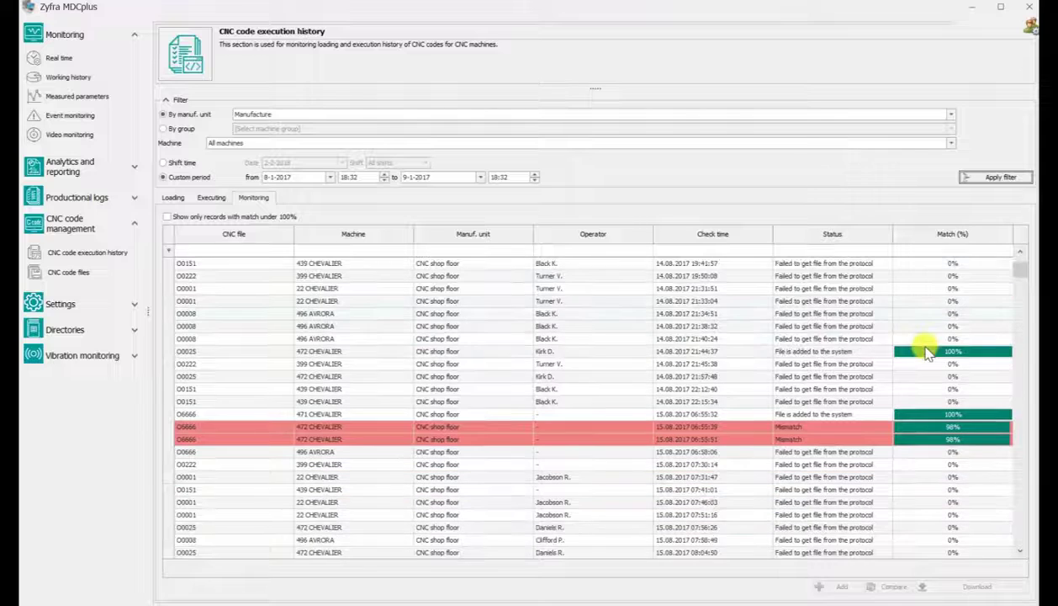
scroll(926, 343, down, 1)
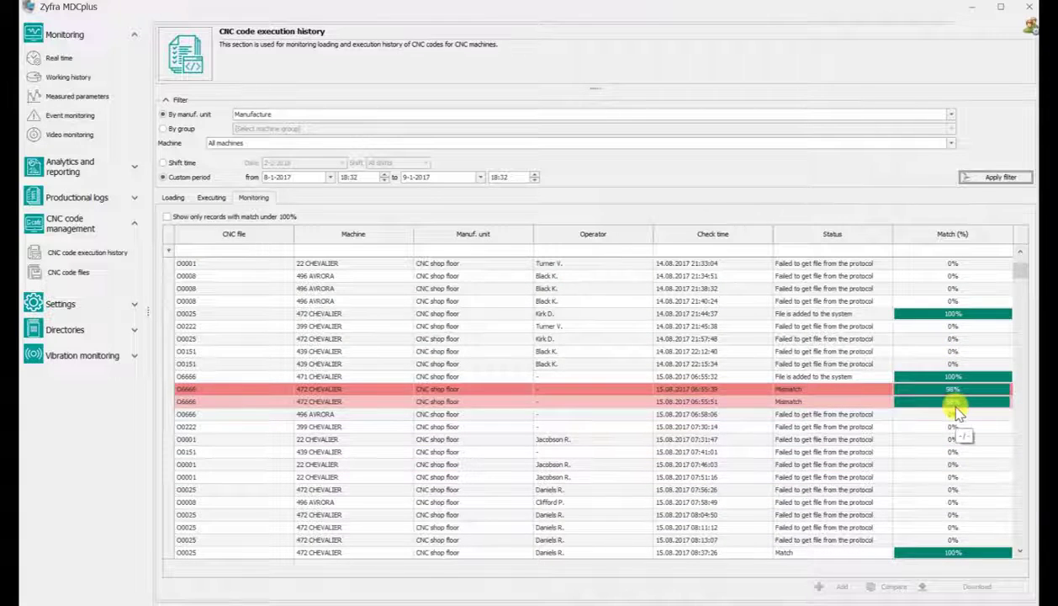
scroll(957, 412, down, 2)
scroll(957, 412, down, 3)
scroll(958, 417, down, 2)
scroll(959, 420, down, 2)
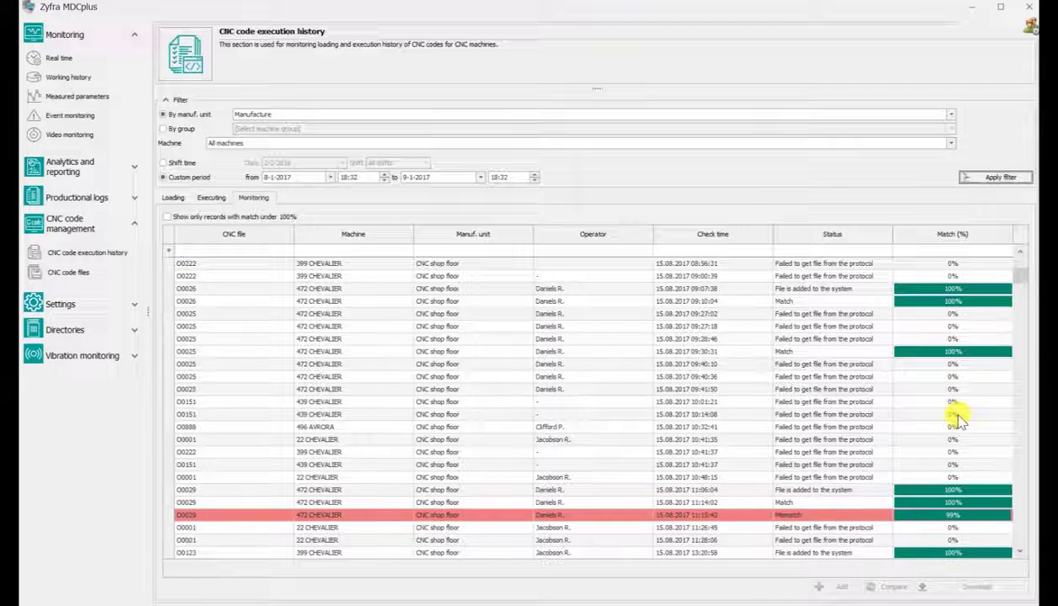
Select the 10:48:15 and 11:14:02 Match records to inspect their match percentages
click(906, 471)
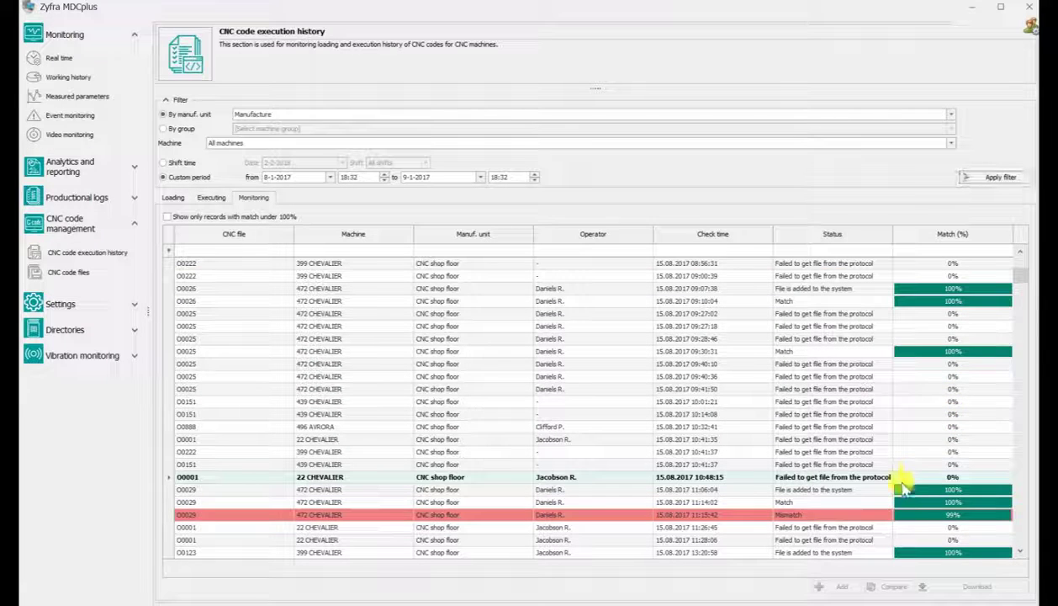
click(873, 503)
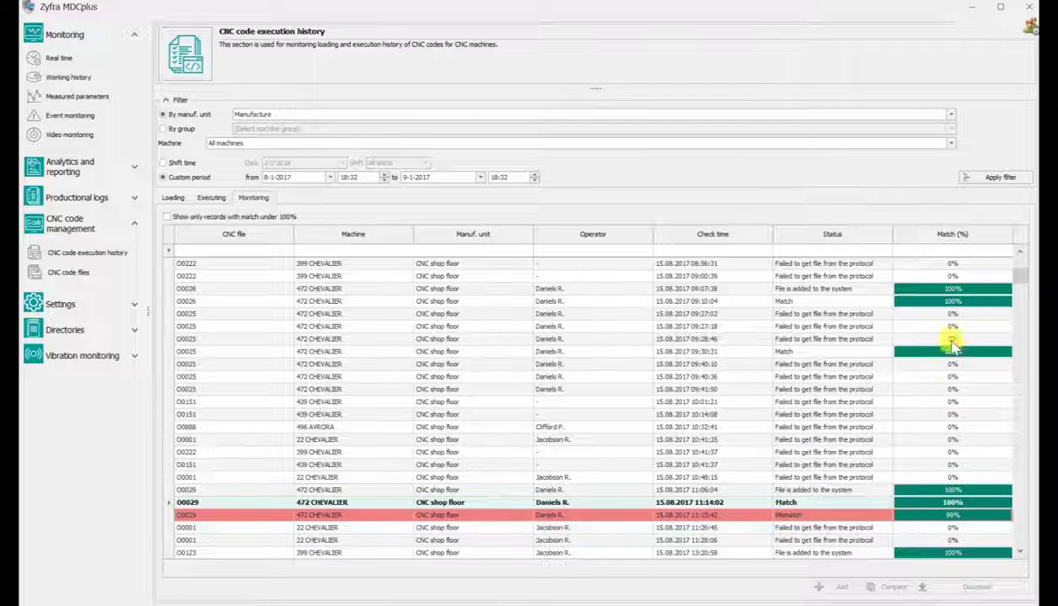
drag(1016, 280, 1023, 318)
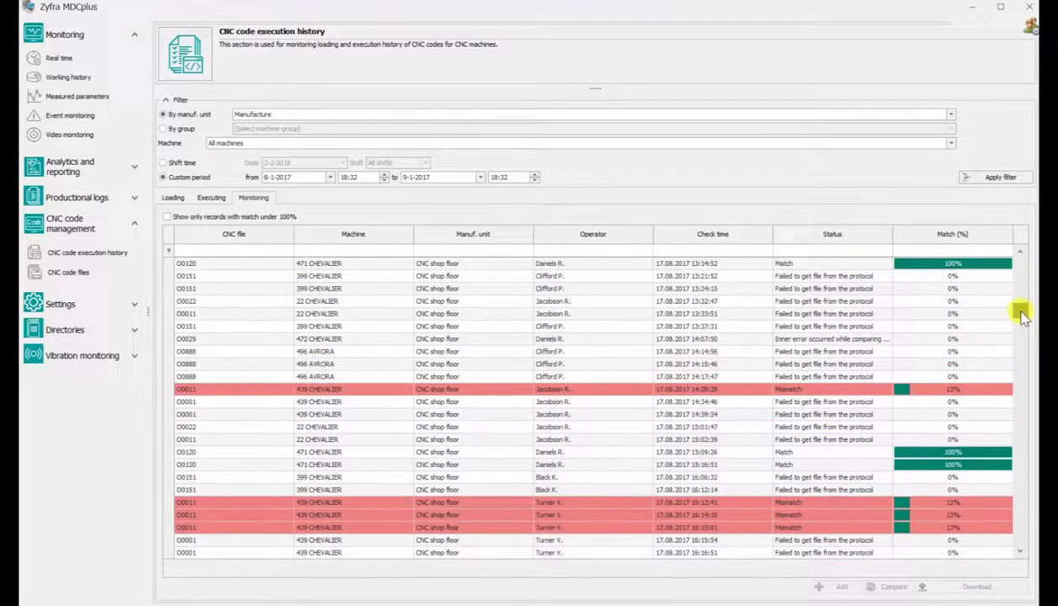